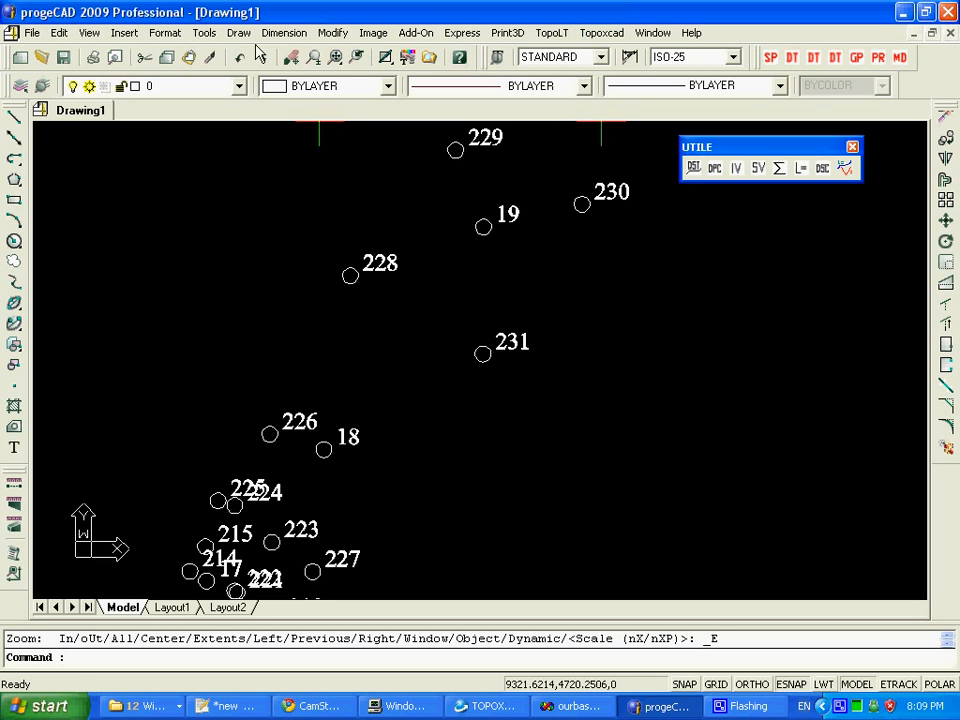
Plot the survey points from INV_XYZ+_-COD in the EXEMPLE RAPORTARE folder using the RAP. COORD. P-N-E-Z +/- COD import.
left_click(600, 33)
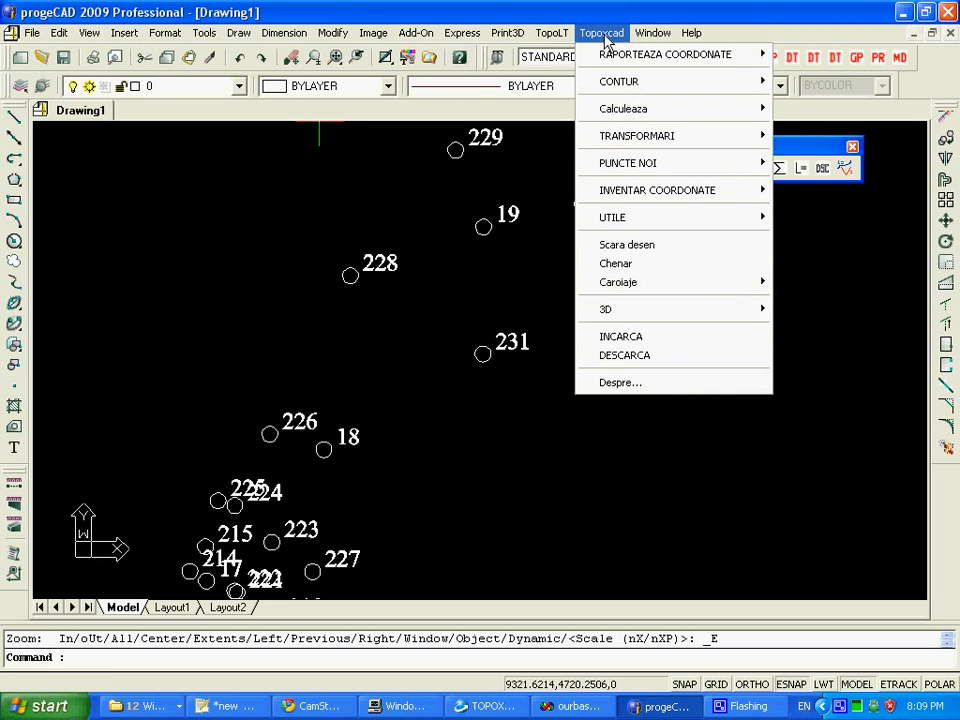
mouse_move(630, 65)
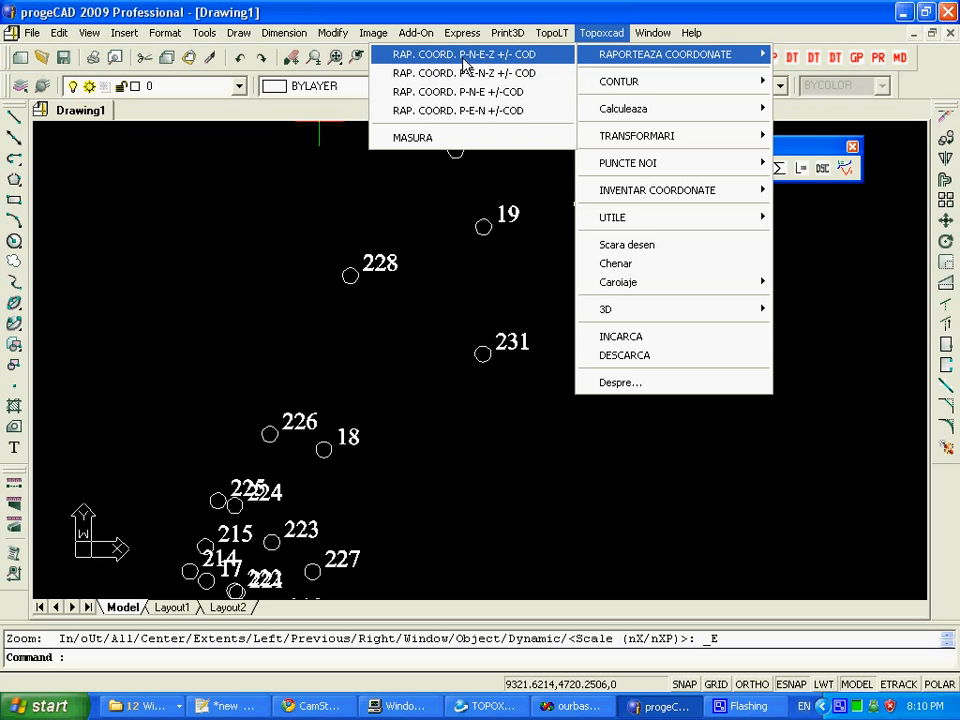
mouse_move(459, 36)
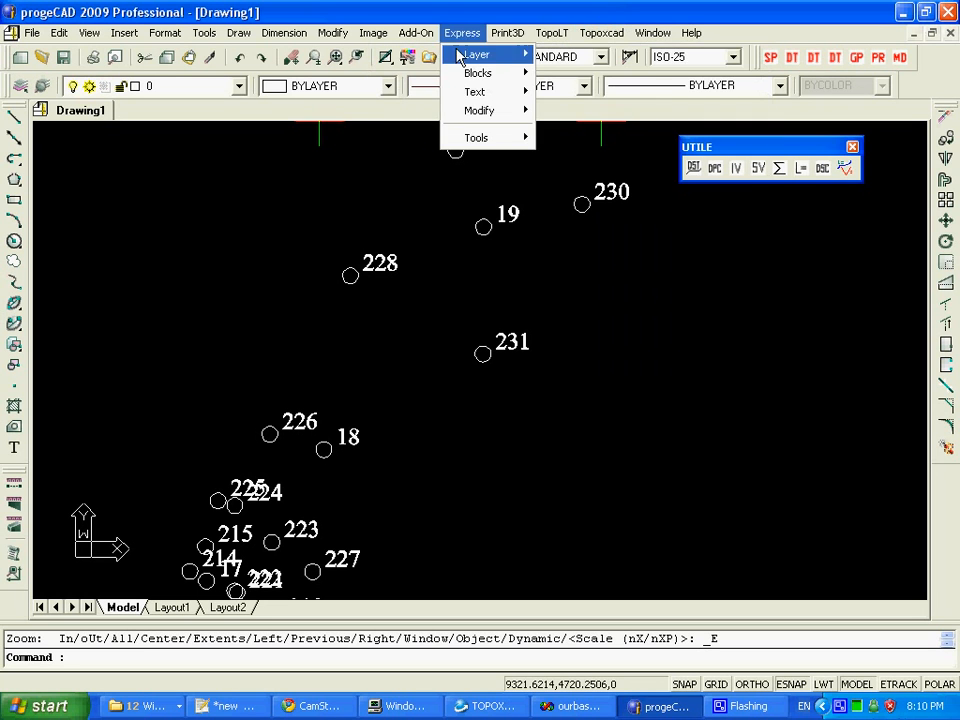
mouse_move(590, 40)
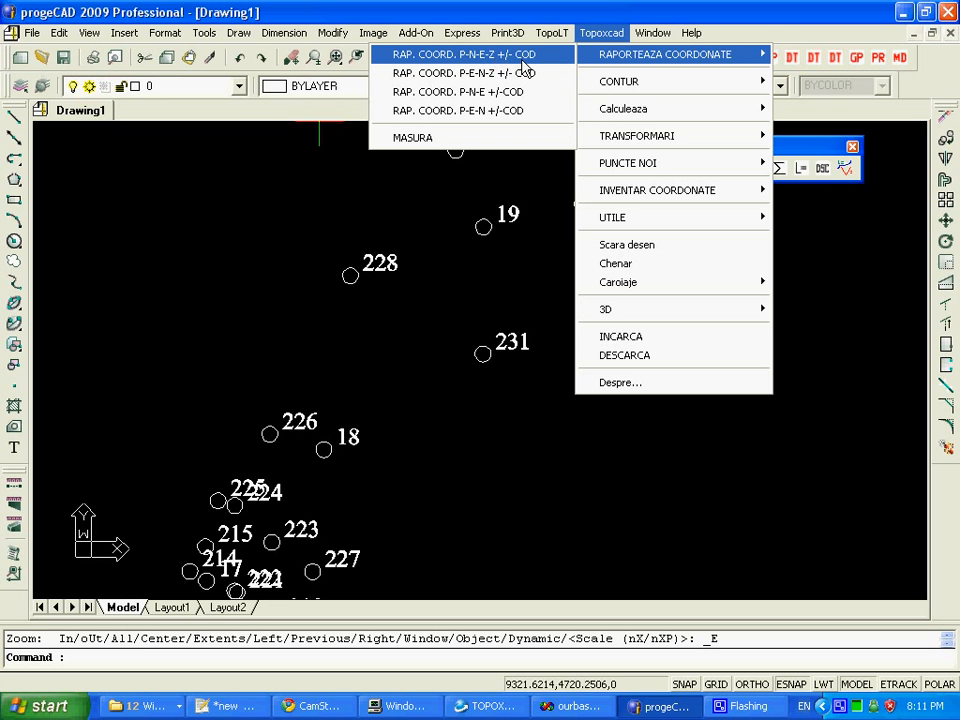
left_click(495, 60)
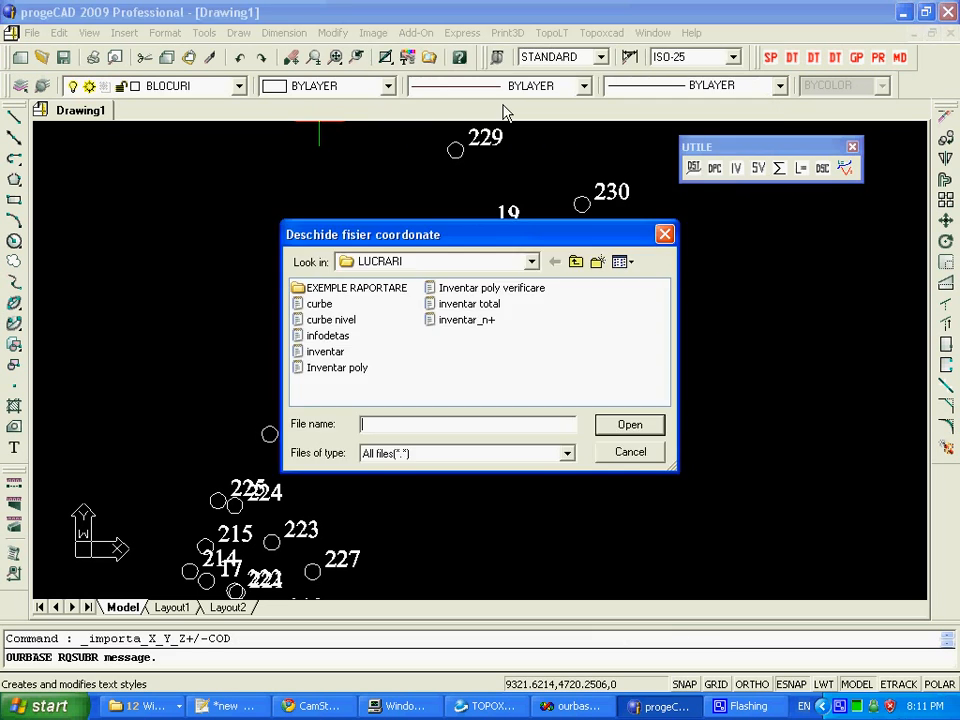
double_click(366, 290)
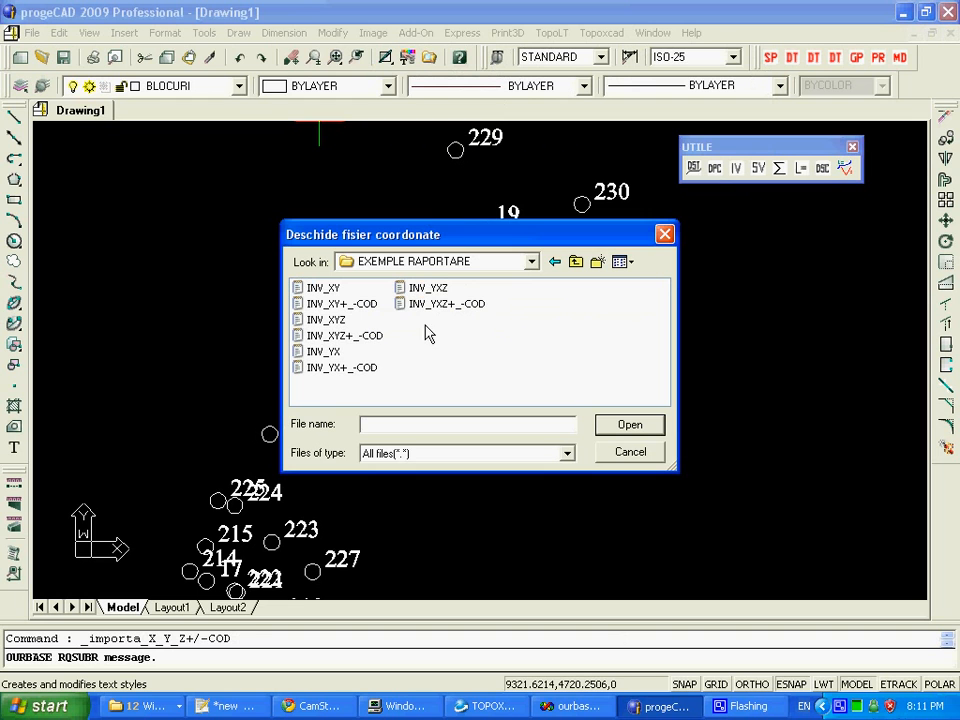
double_click(333, 341)
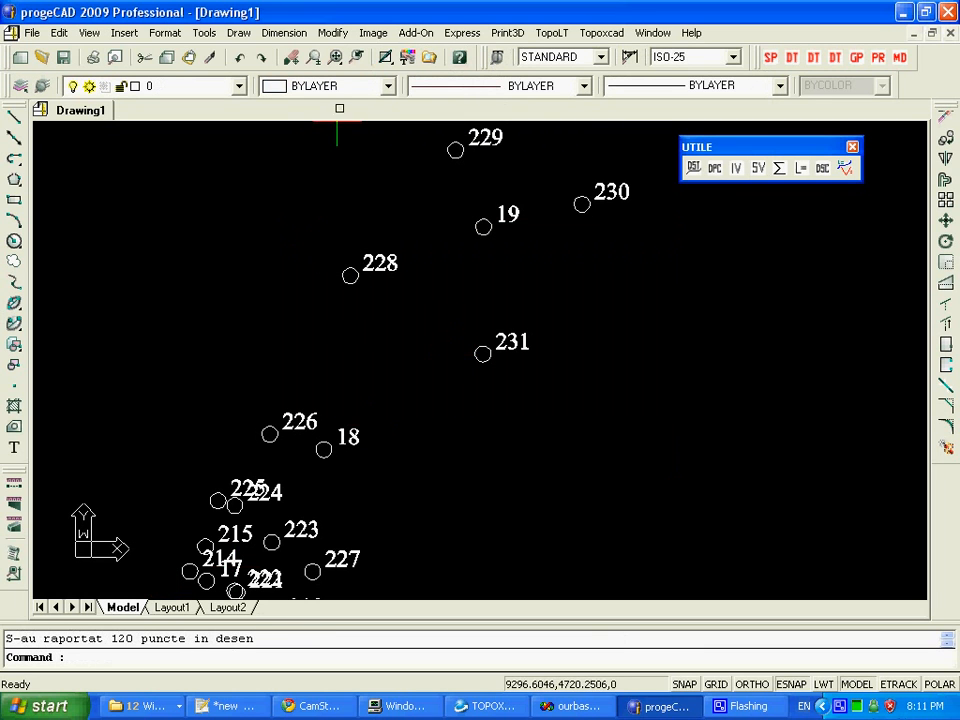
Examine the imported points across the full drawing extents and select the block of point 154.
left_click(336, 57)
scroll(411, 305, "up", 6)
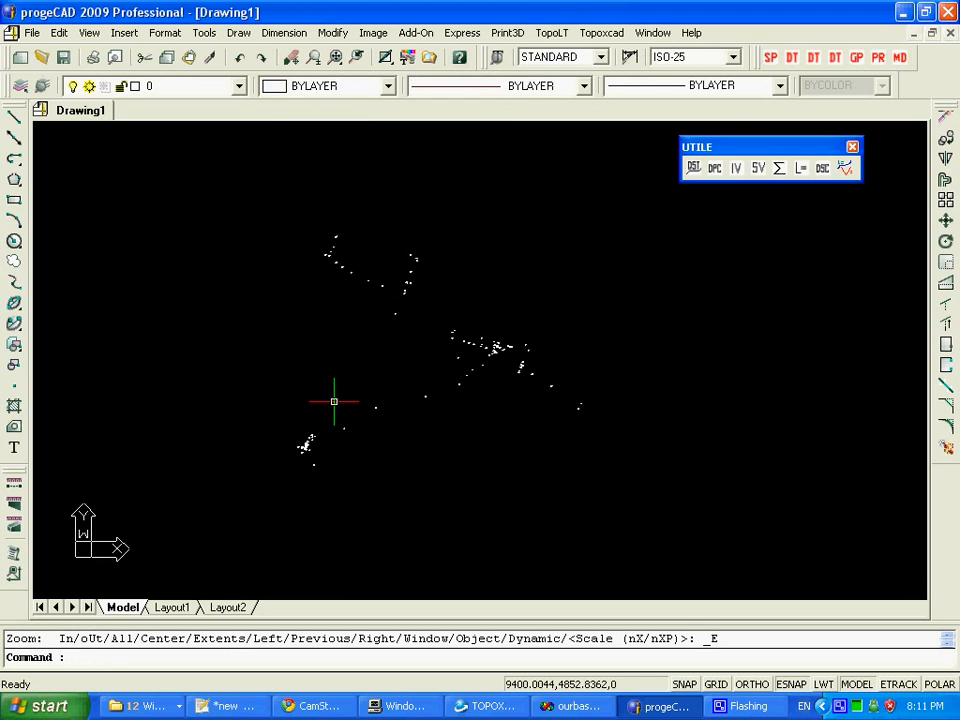
scroll(332, 401, "up", 6)
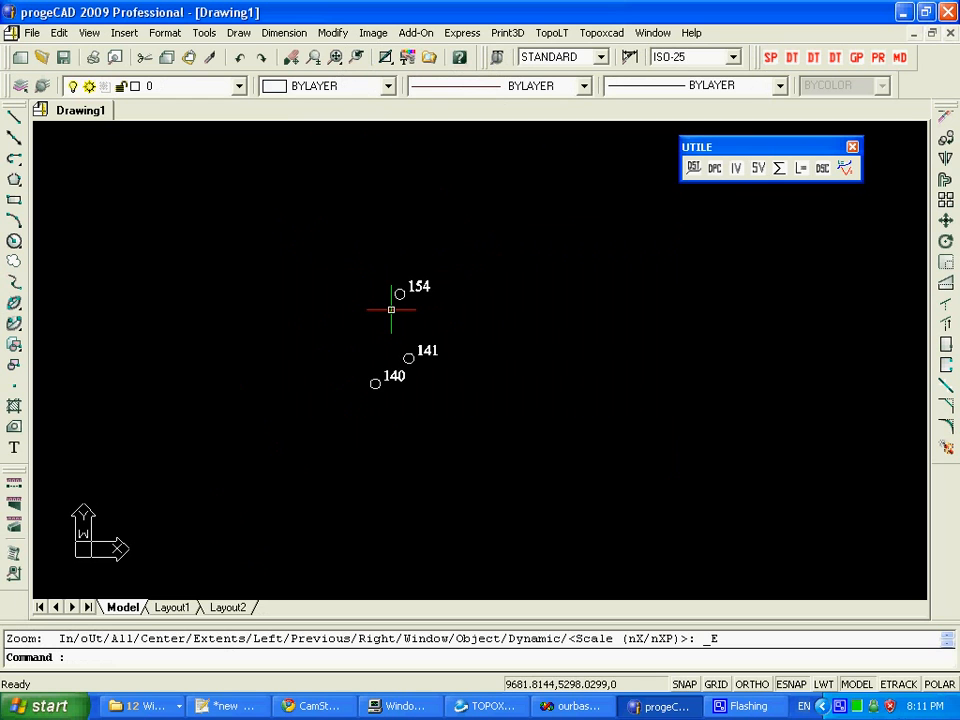
scroll(405, 312, "up", 4)
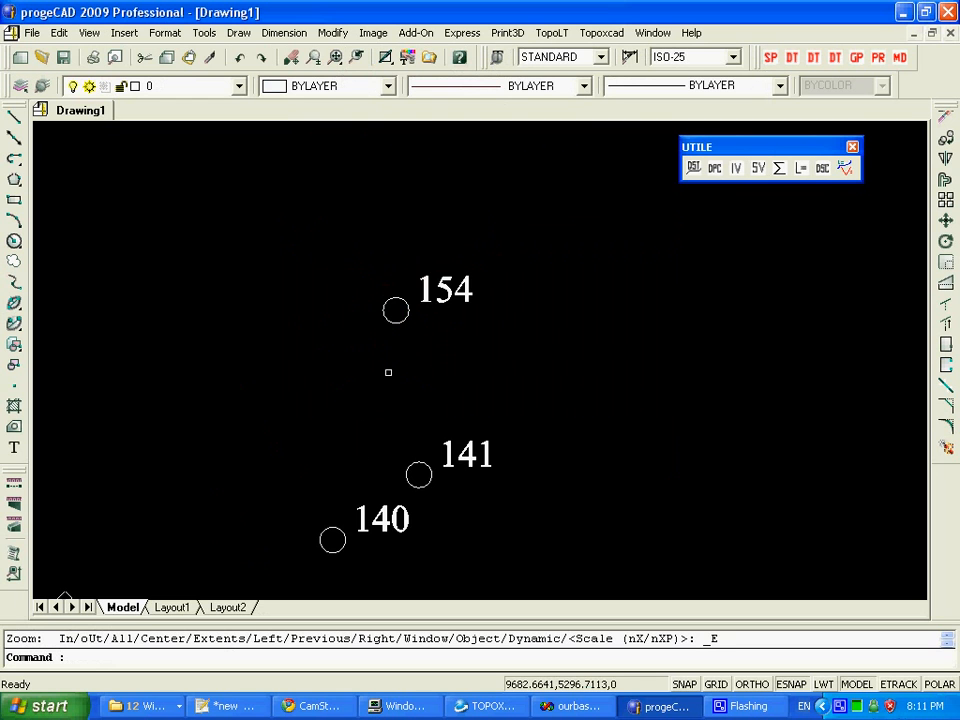
scroll(422, 301, "up", 4)
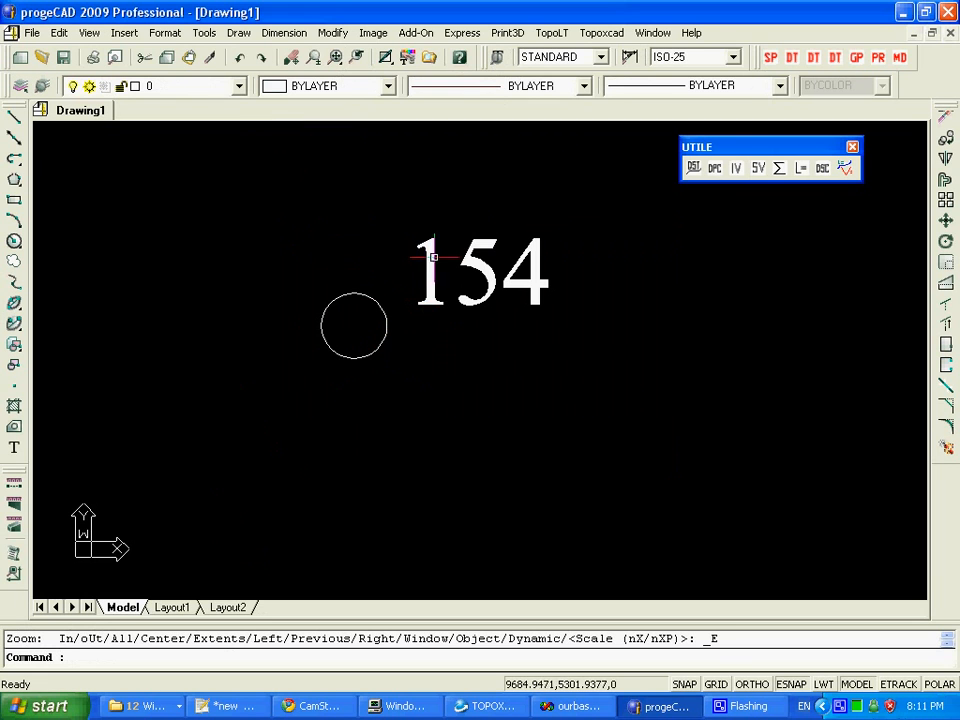
left_click(428, 252)
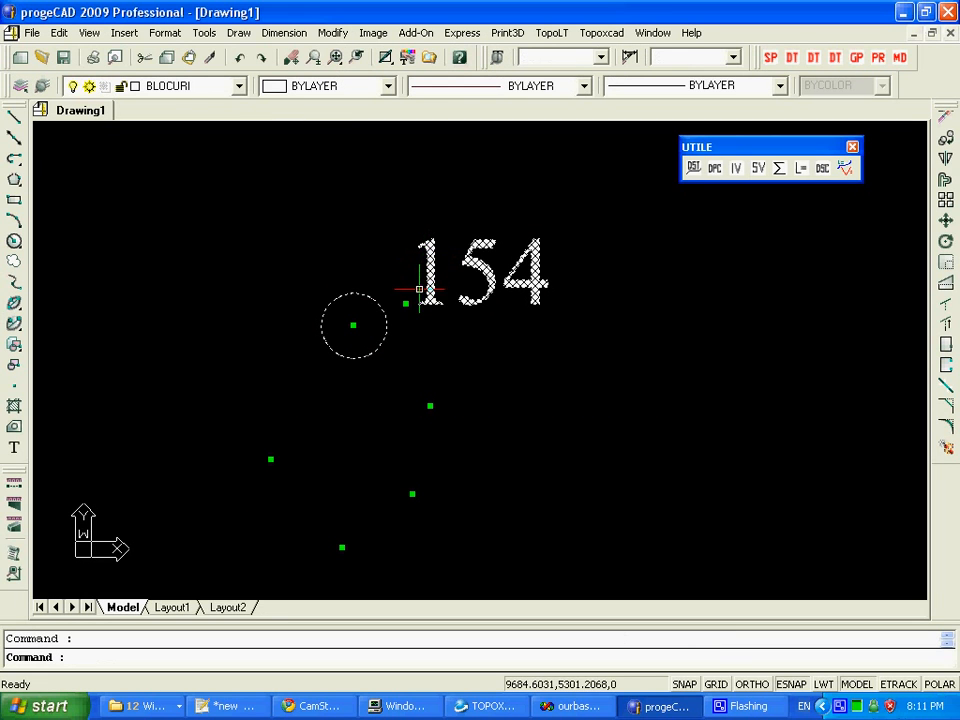
Switch the Nume puncte layer off and on to check which labels it controls.
left_click(241, 88)
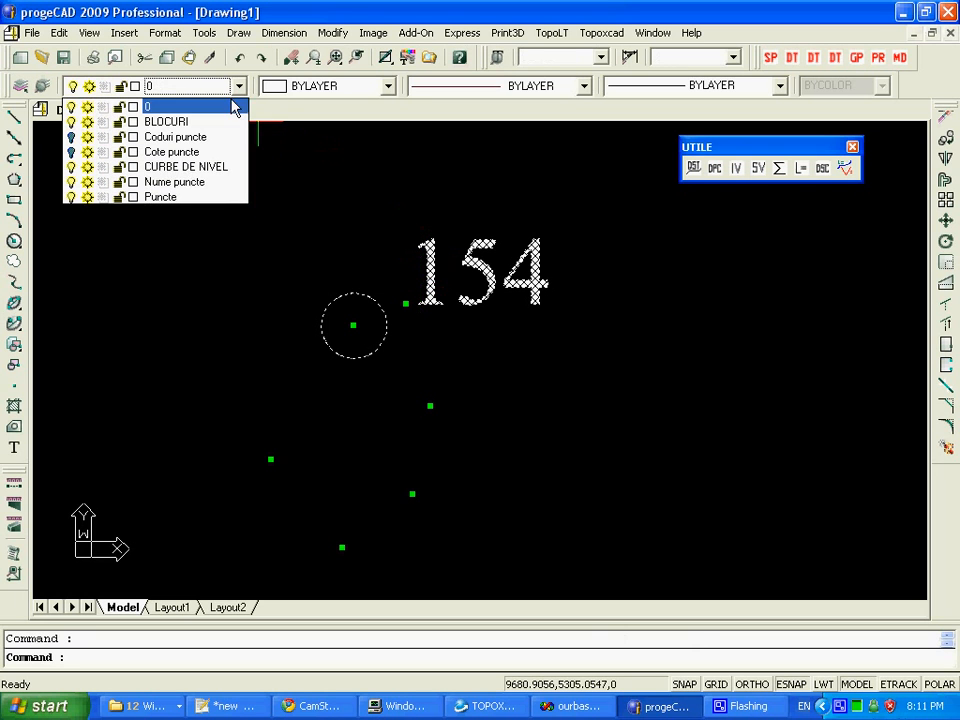
left_click(75, 182)
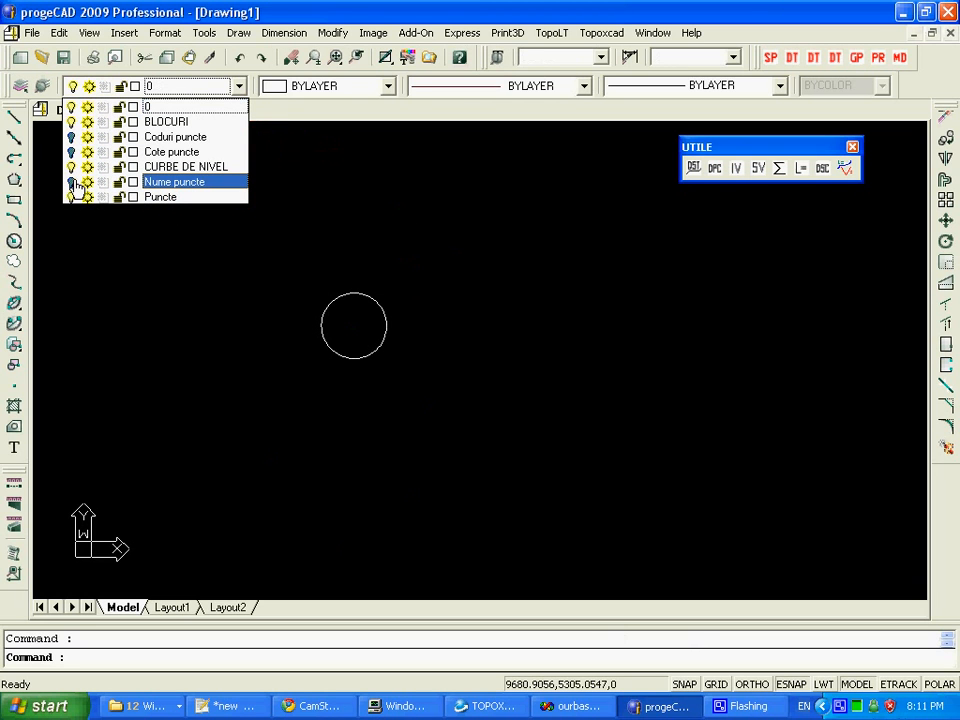
left_click(74, 182)
left_click(75, 183)
left_click(73, 183)
left_click(73, 183)
left_click(73, 183)
left_click(73, 183)
left_click(73, 183)
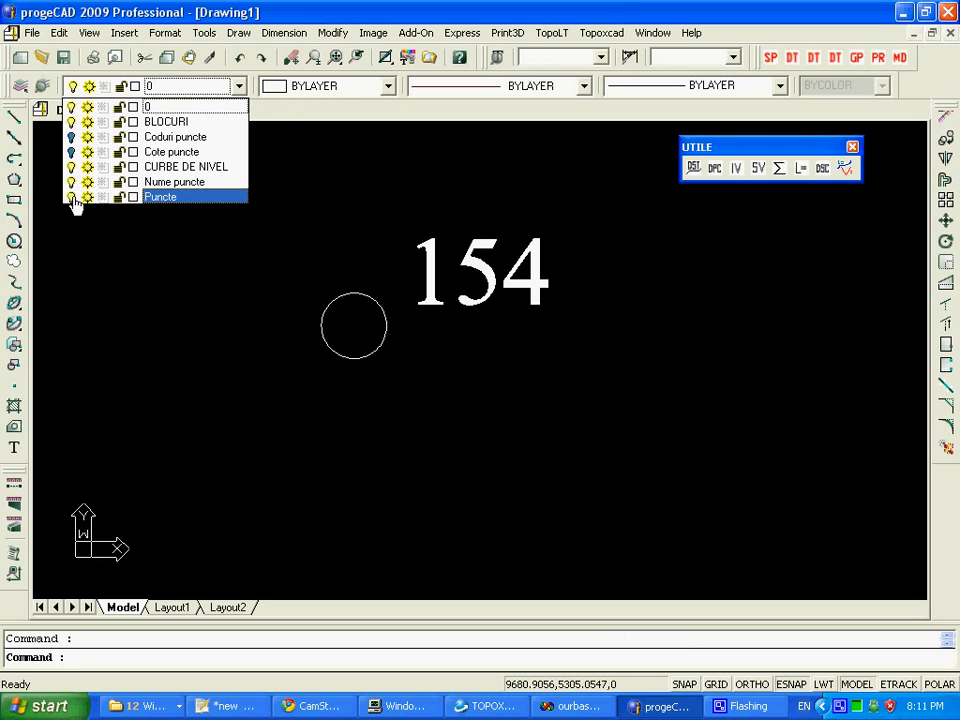
Toggle the Puncte layer's visibility repeatedly, then briefly toggle Nume puncte, restoring both layers to on.
left_click(75, 198)
left_click(75, 198)
left_click(75, 198)
left_click(75, 198)
left_click(75, 198)
left_click(75, 198)
left_click(73, 198)
left_click(73, 198)
left_click(73, 198)
left_click(73, 198)
left_click(73, 198)
left_click(73, 198)
left_click(73, 198)
left_click(73, 198)
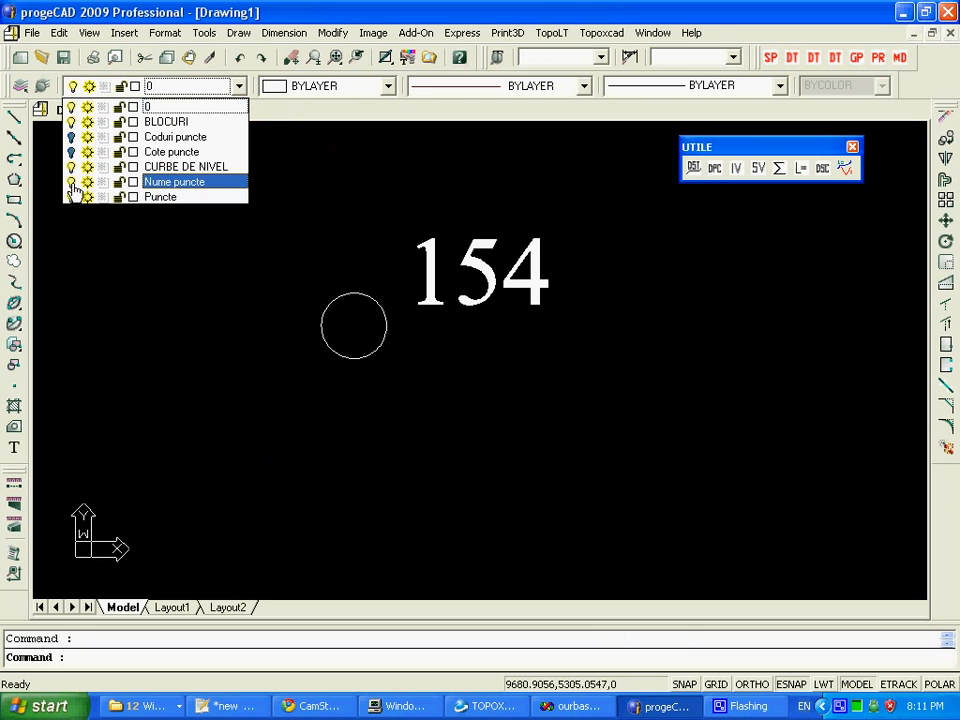
left_click(72, 184)
left_click(72, 184)
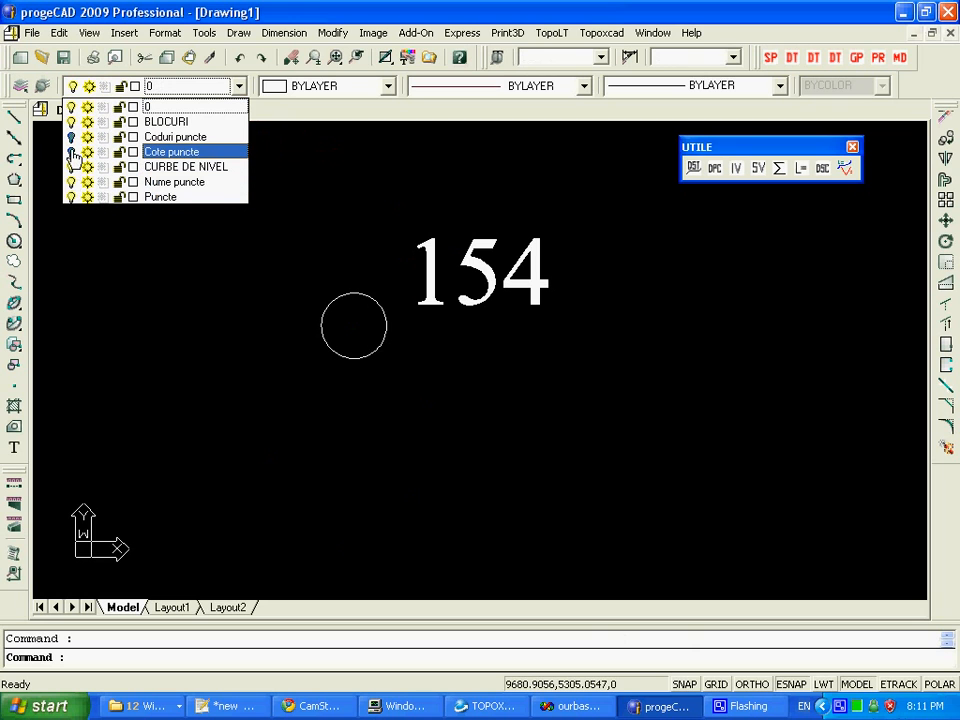
Turn on the Cote puncte layer and turn off the Nume puncte layer.
left_click(72, 153)
left_click(72, 154)
left_click(72, 154)
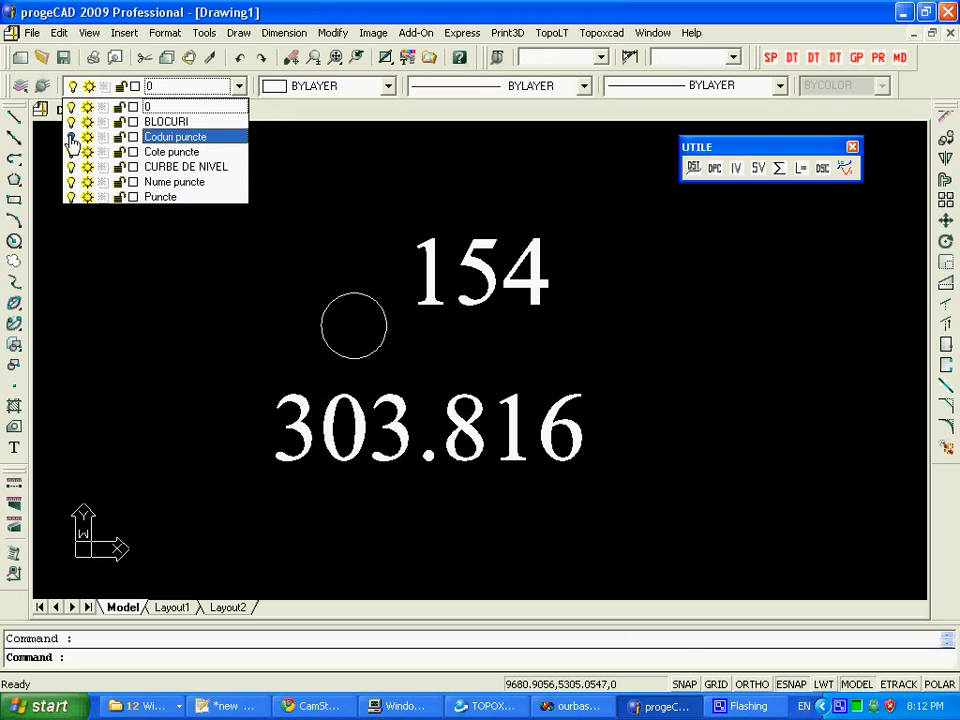
left_click(70, 138)
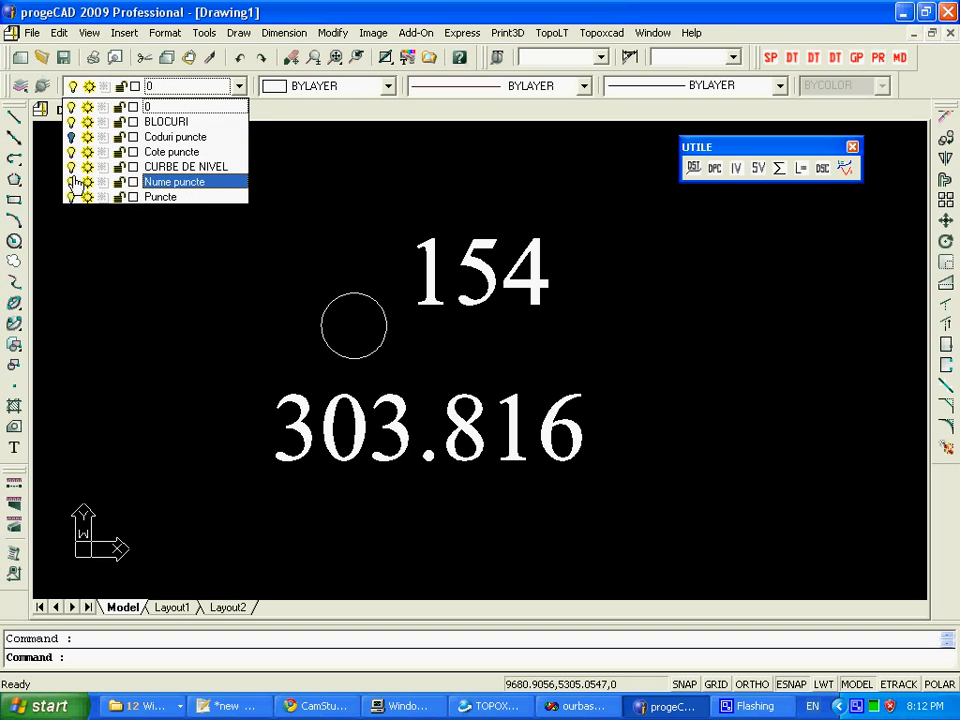
left_click(73, 182)
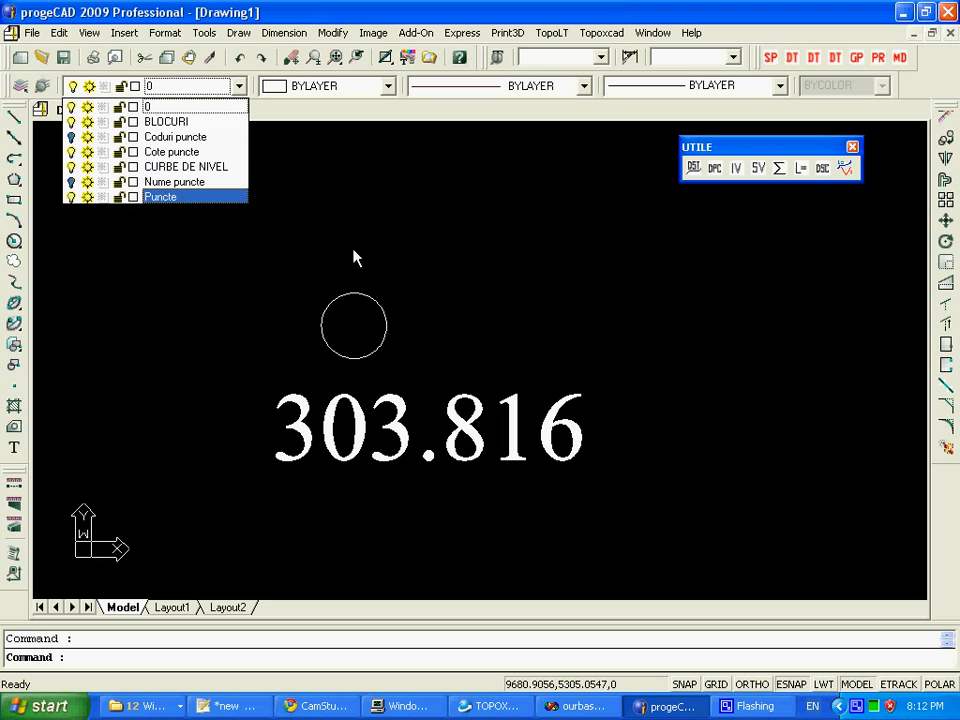
left_click(435, 261)
Move the 300.369 elevation label above its point circle and clear the selection.
scroll(253, 242, "down", 8)
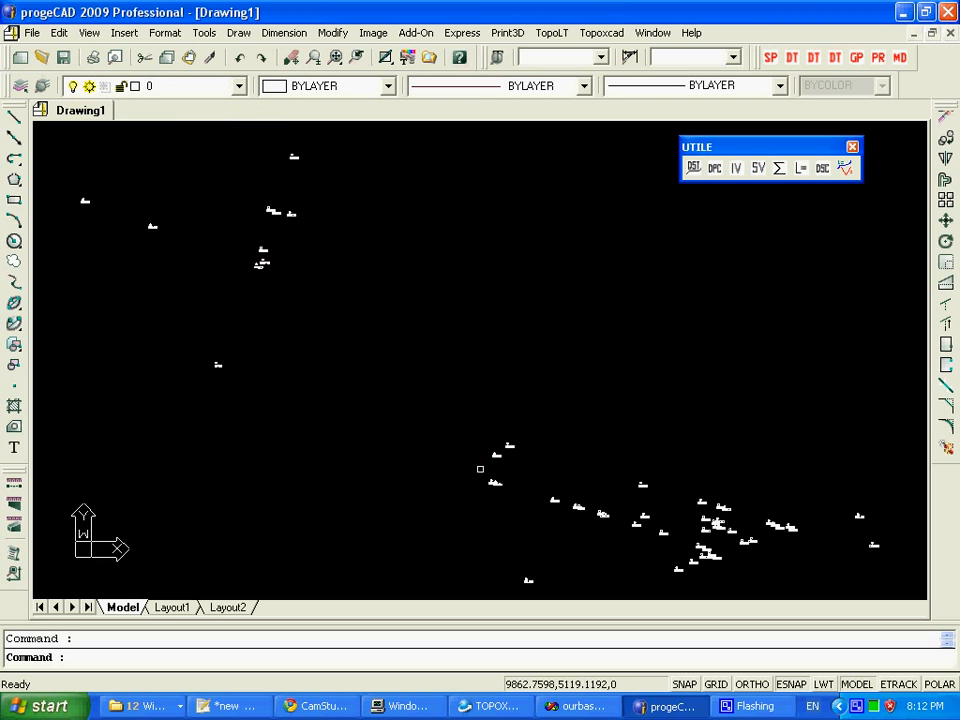
scroll(326, 369, "up", 10)
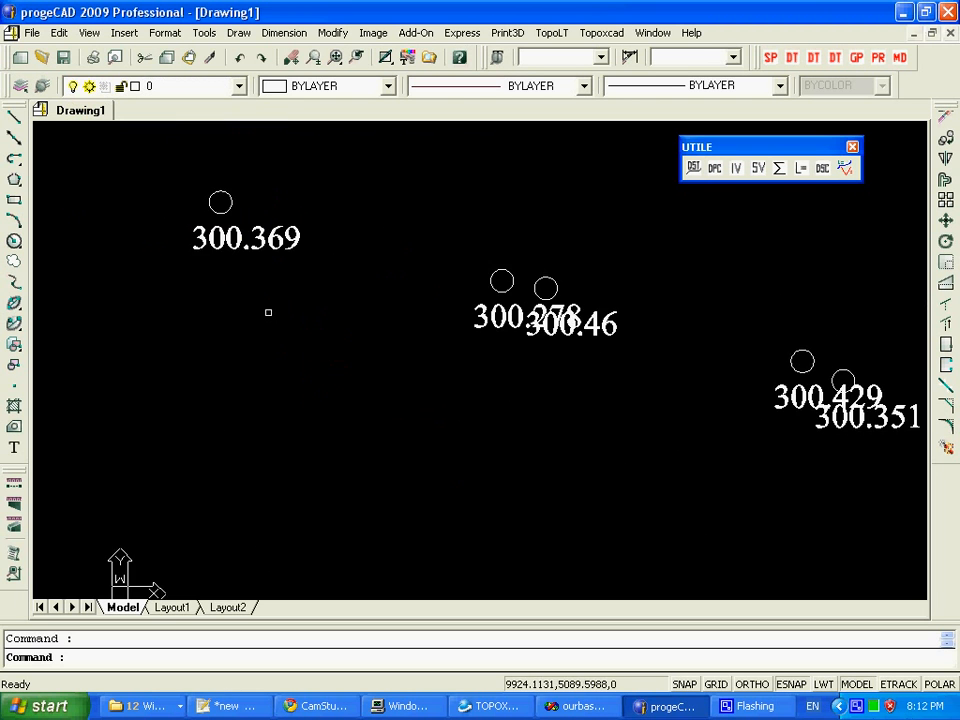
middle_click_drag(268, 313, 329, 407)
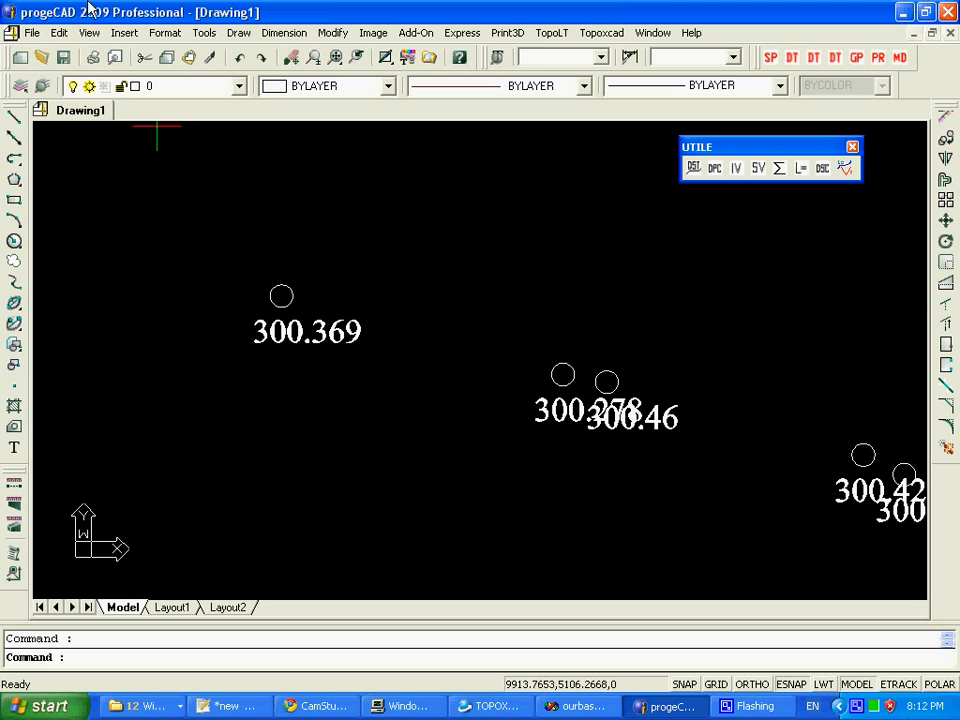
left_click(281, 295)
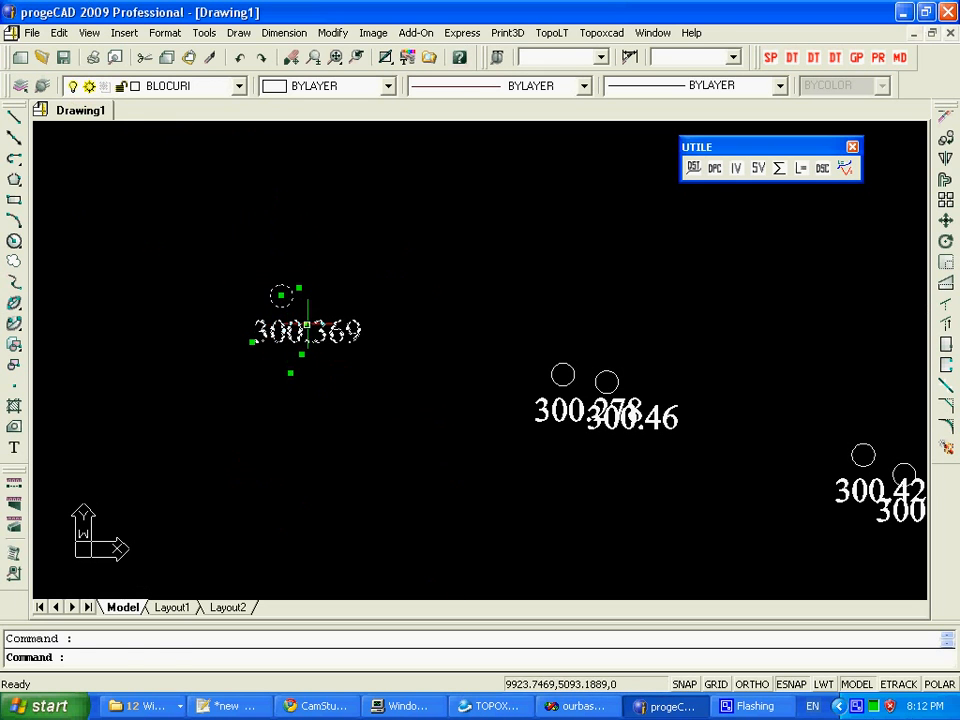
left_click(306, 327)
left_click(316, 252)
scroll(300, 240, "up", 1)
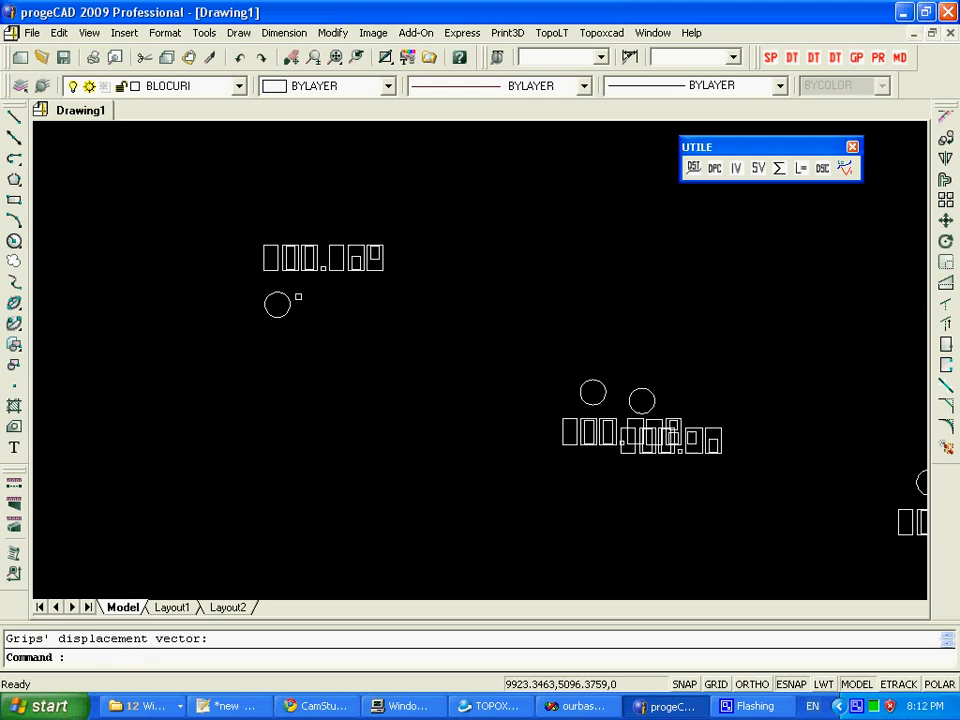
scroll(315, 321, "down", 2)
middle_click_drag(418, 424, 490, 462)
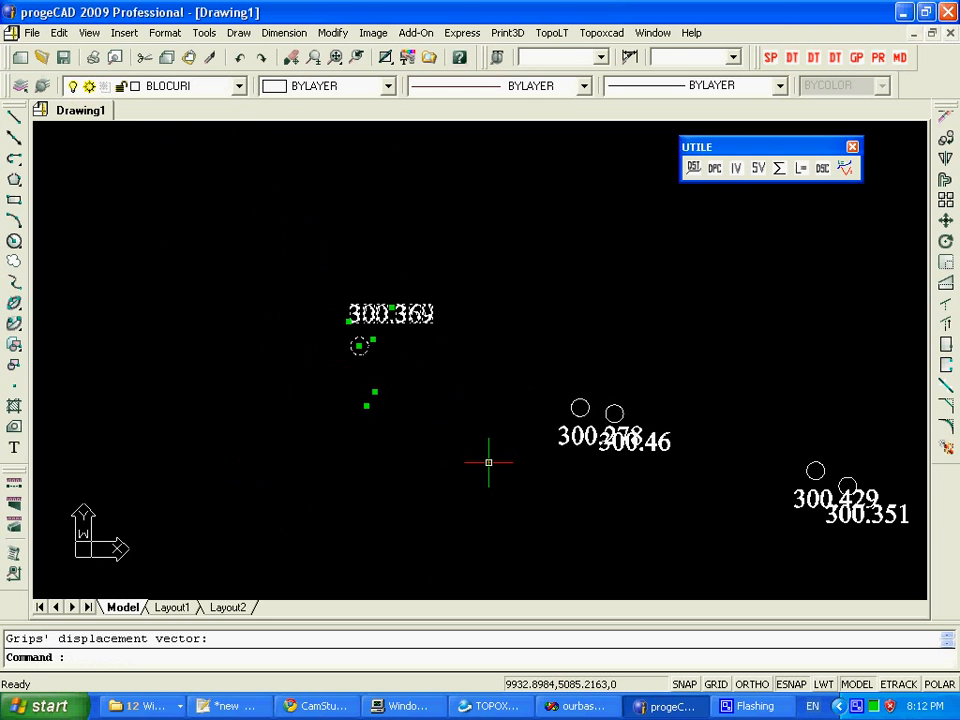
key("Escape")
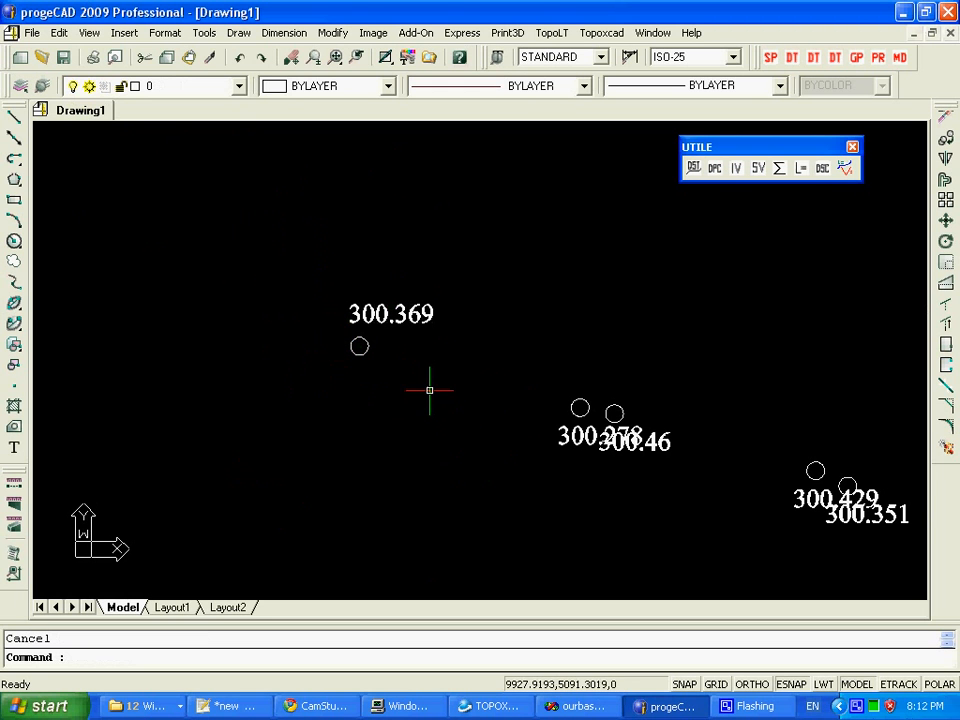
scroll(429, 388, "up", 4)
middle_click_drag(321, 259, 476, 356)
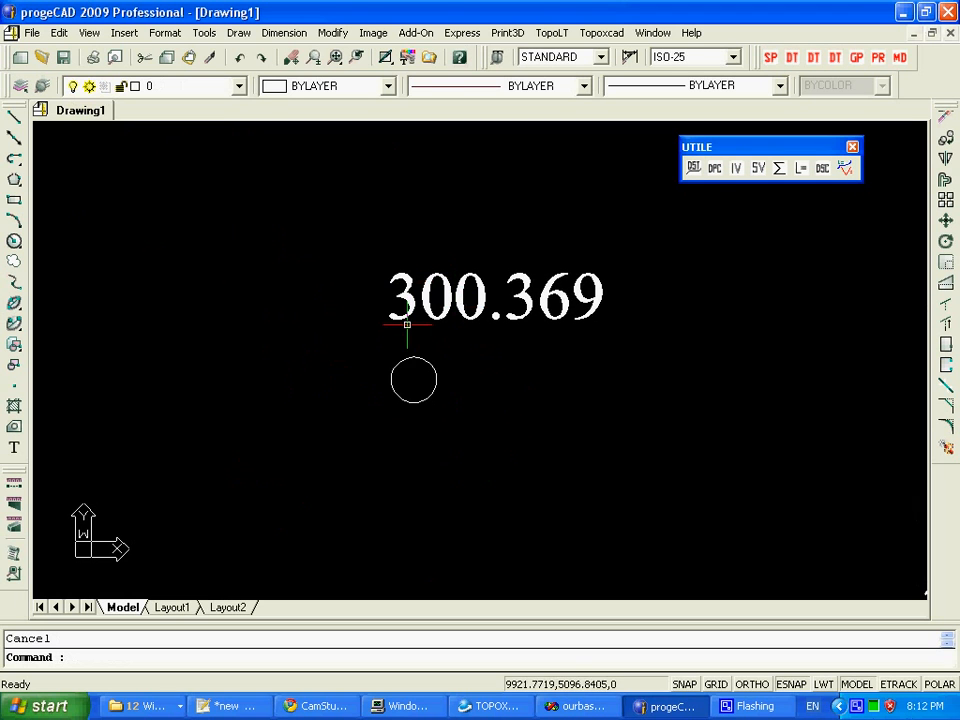
scroll(410, 375, "down", 4)
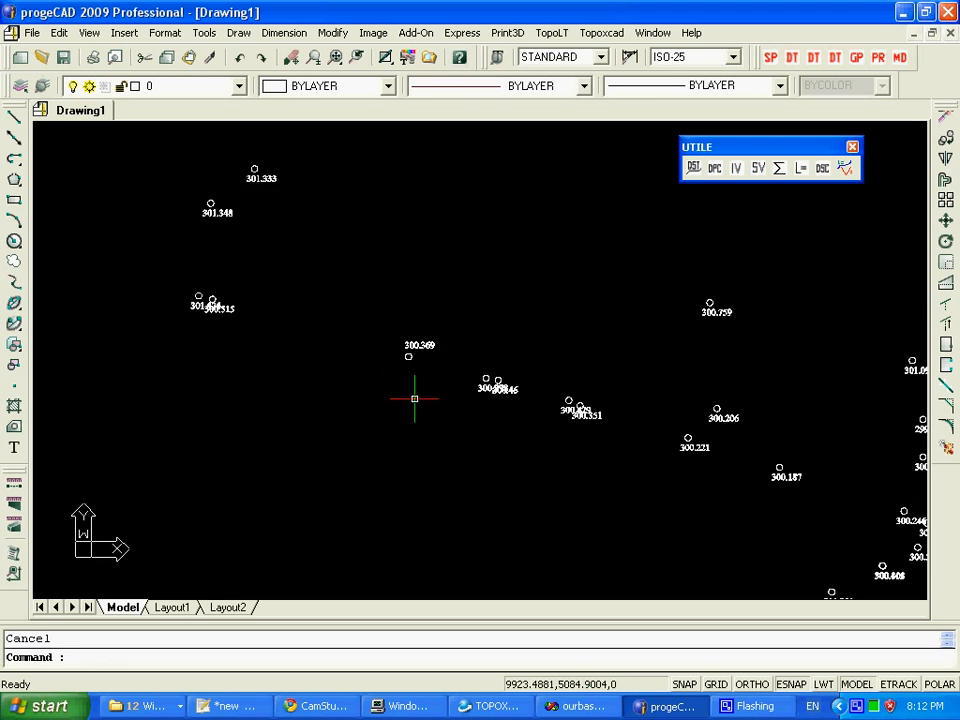
scroll(414, 396, "up", 2)
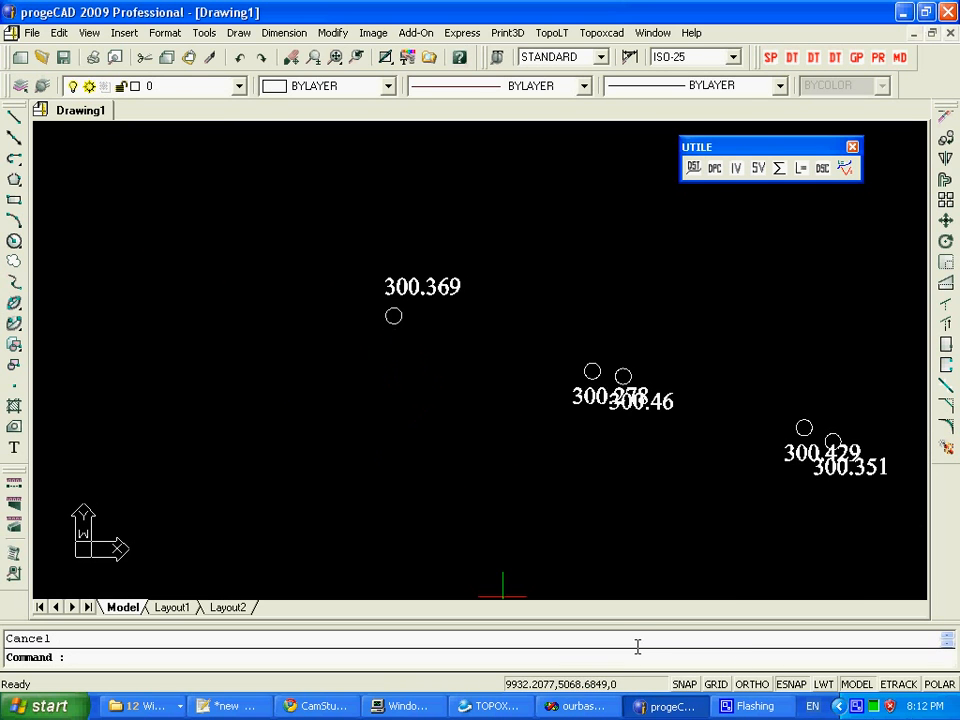
right_click(855, 709)
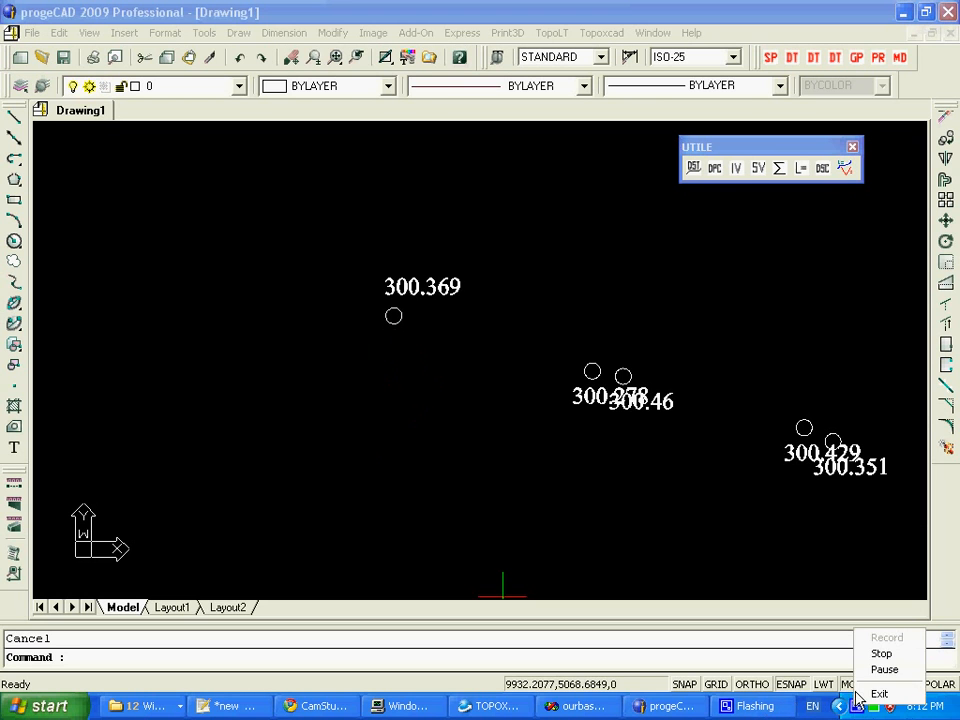